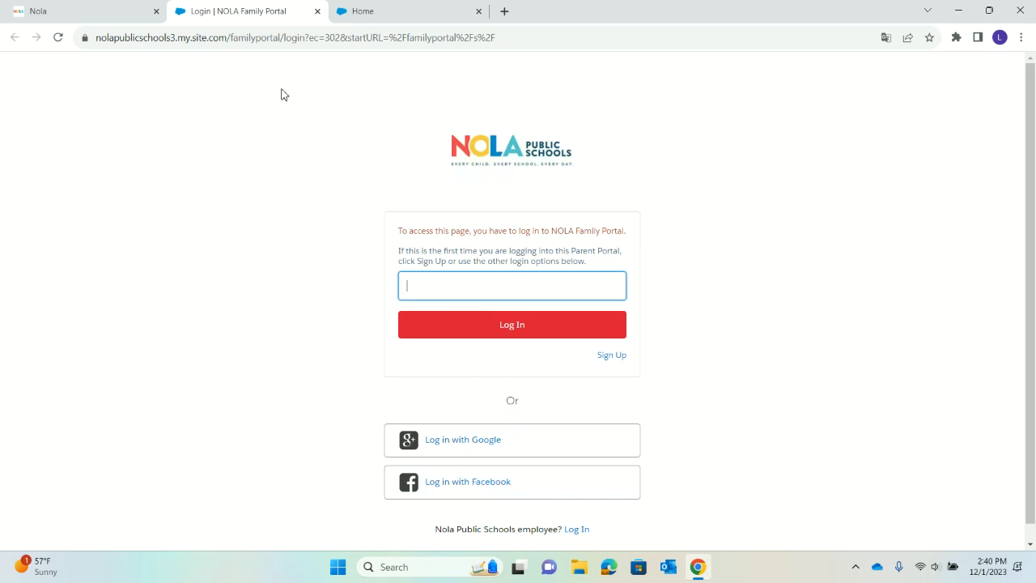
# Step: Review the form for linking an existing student, including the contact for OneApp ID help, and return to the portal home page
pyautogui.click(433, 19)
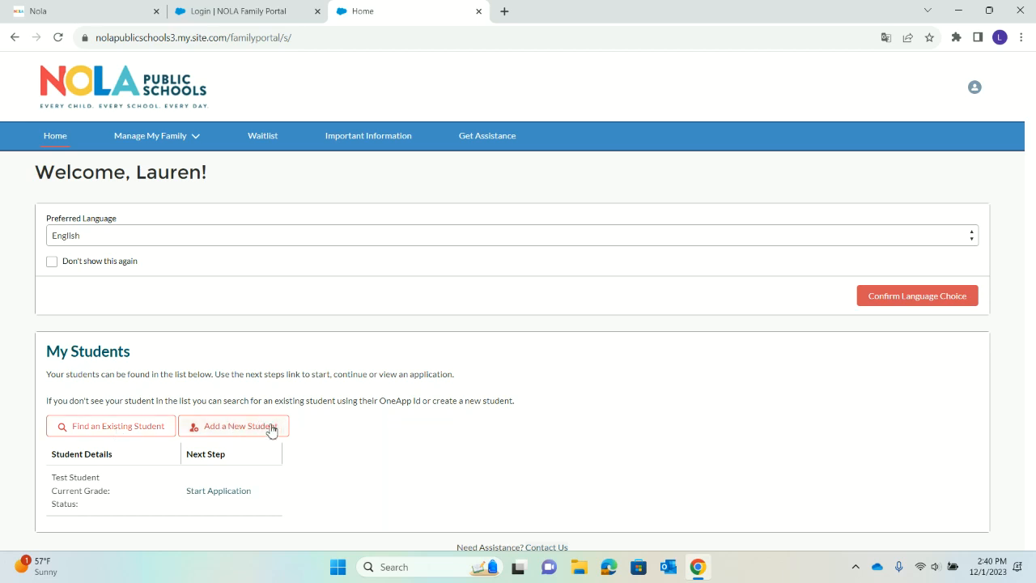
pyautogui.click(141, 433)
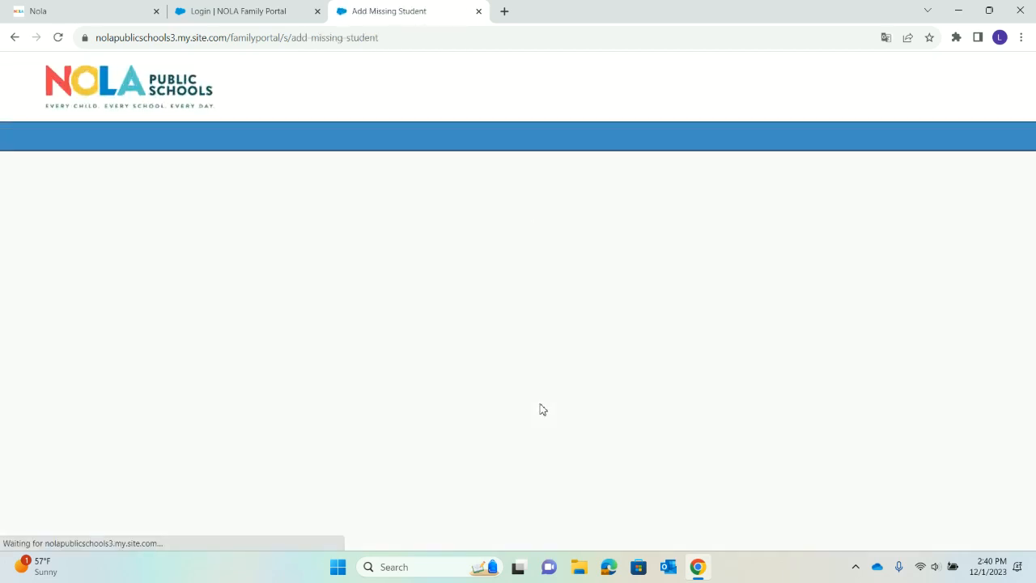
pyautogui.scroll(-1, 659, 419)
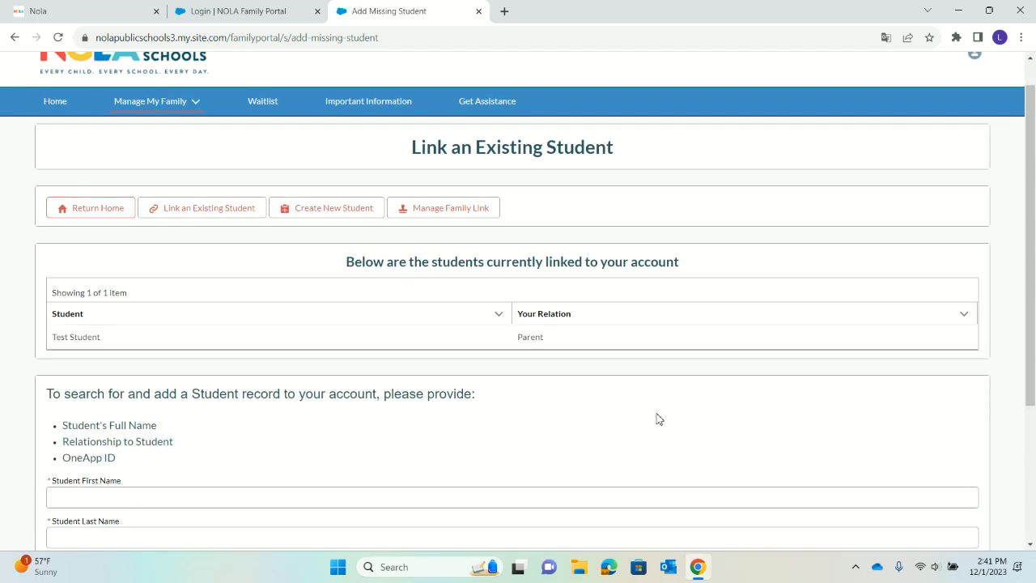
pyautogui.scroll(-3, 660, 419)
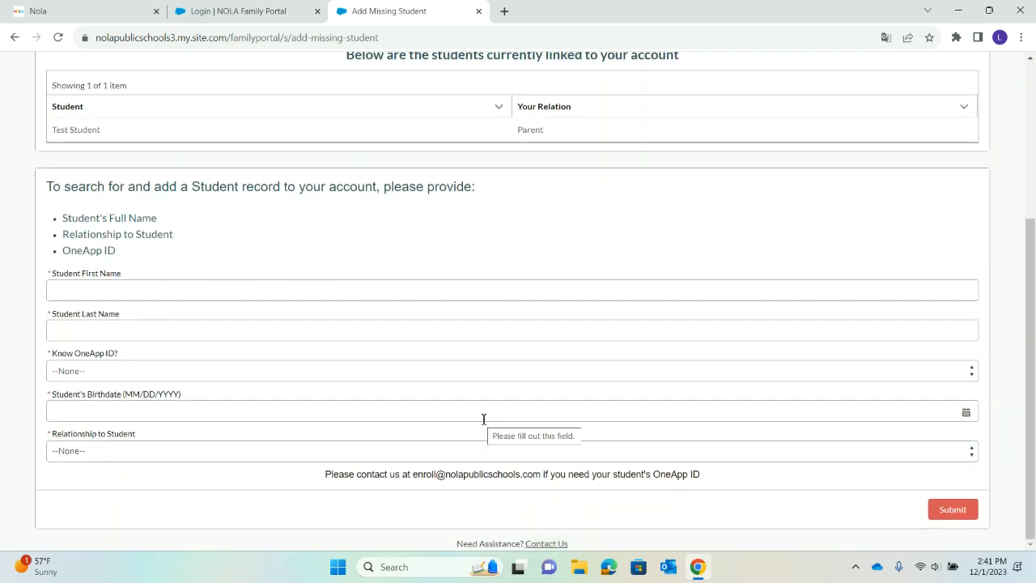
pyautogui.moveTo(411, 472); pyautogui.dragTo(542, 475)
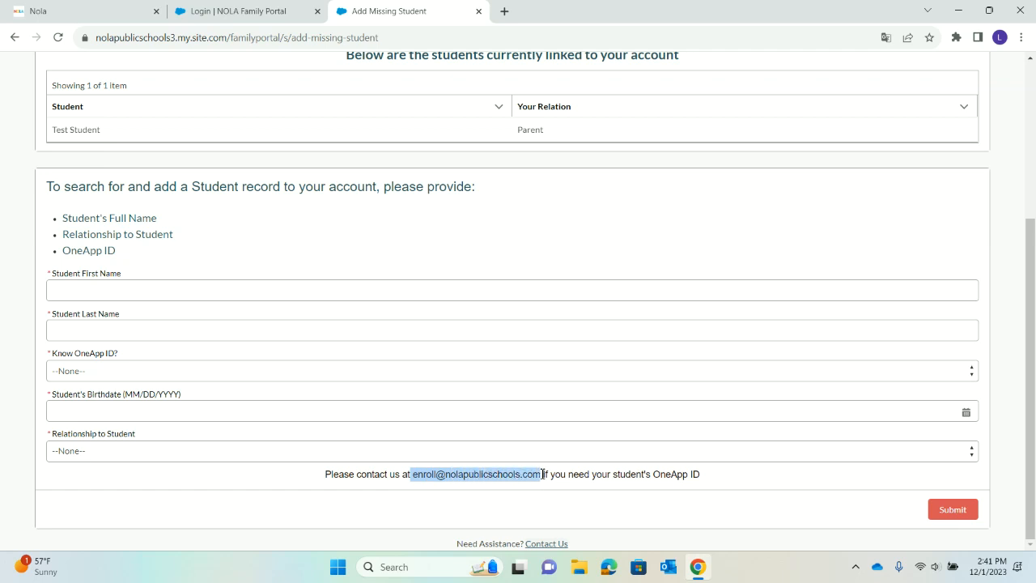
pyautogui.scroll(1, 460, 404)
pyautogui.scroll(3, 460, 404)
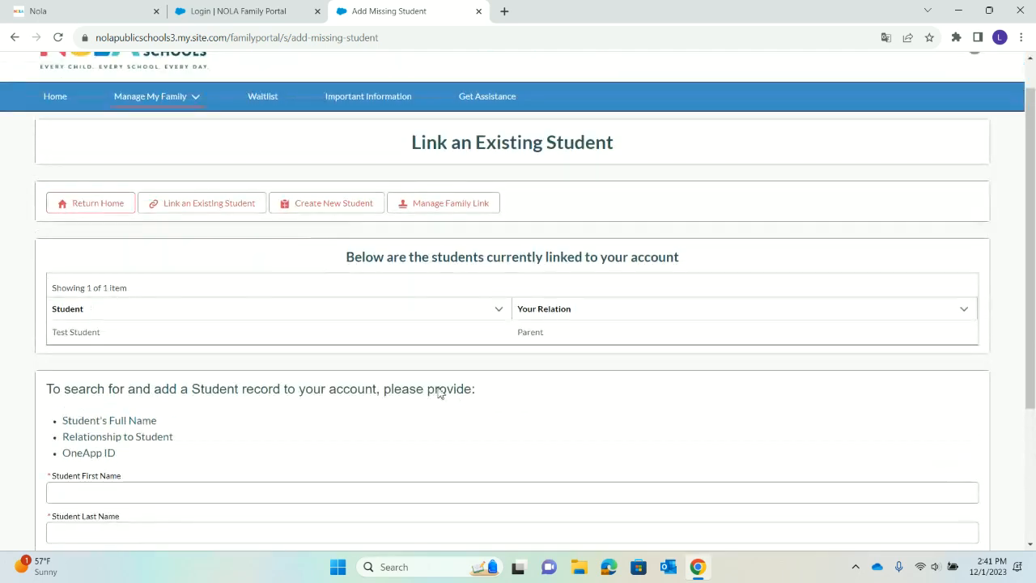
pyautogui.click(102, 208)
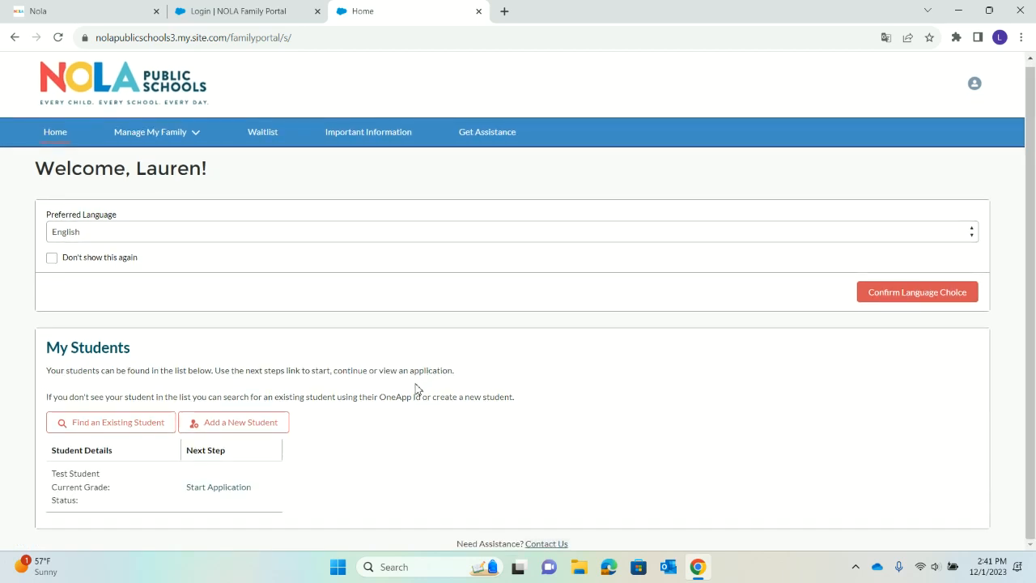
# Step: Start the application for the listed student and accept the prefilled student details
pyautogui.click(227, 496)
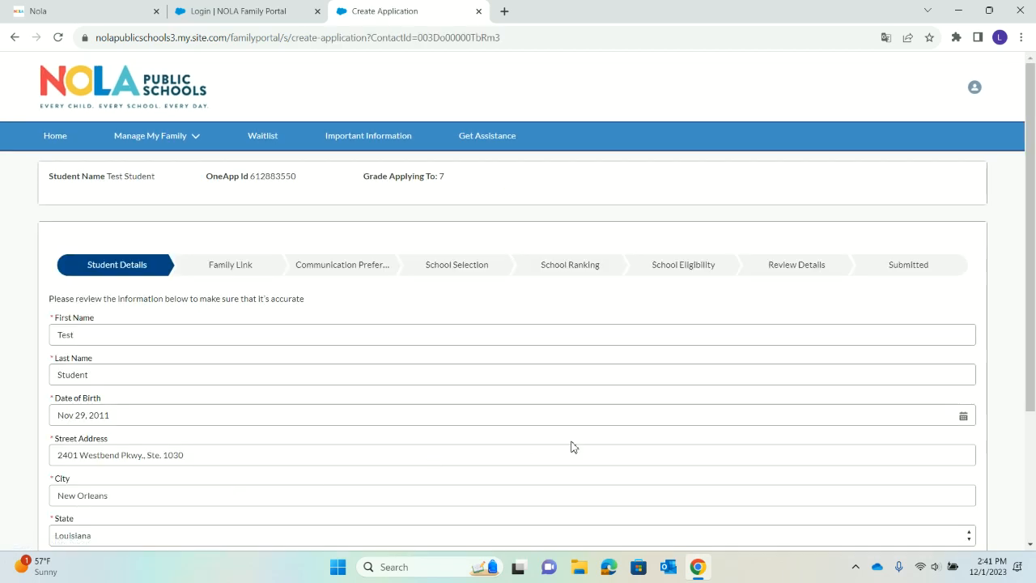
pyautogui.scroll(-3, 615, 435)
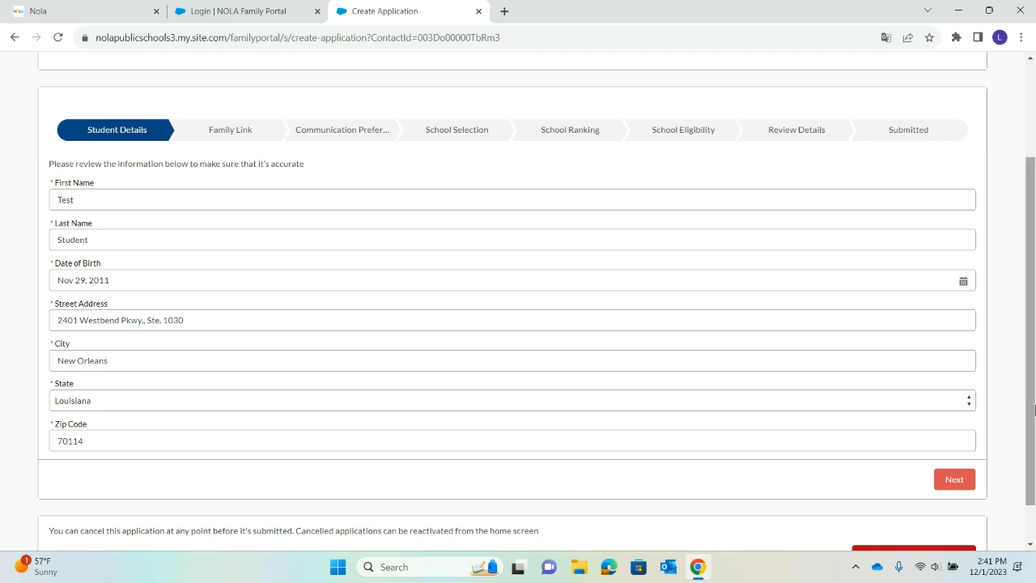
pyautogui.click(940, 474)
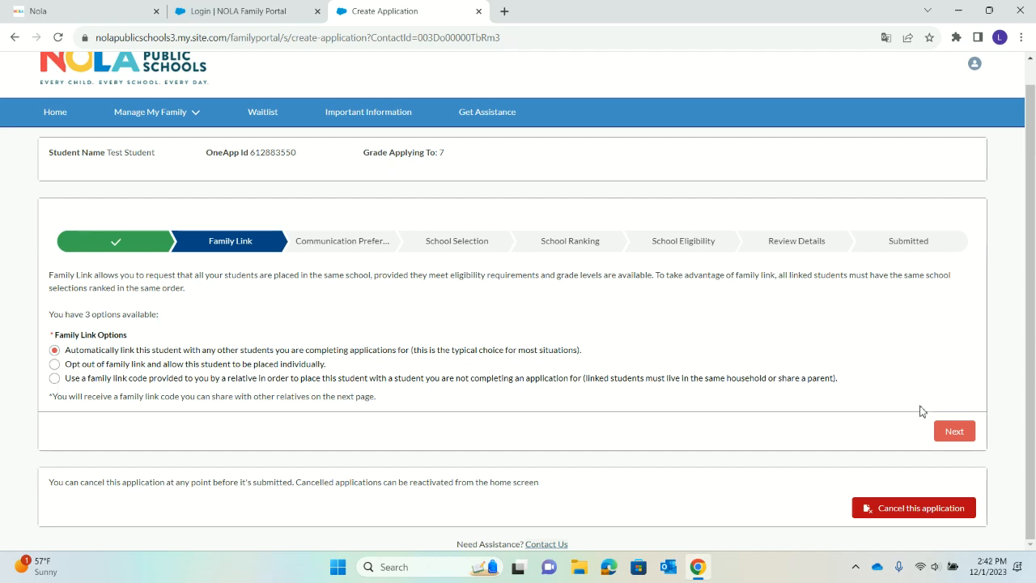
# Step: Confirm automatic family linking for the student and choose Just Email as the contact preference
pyautogui.click(957, 434)
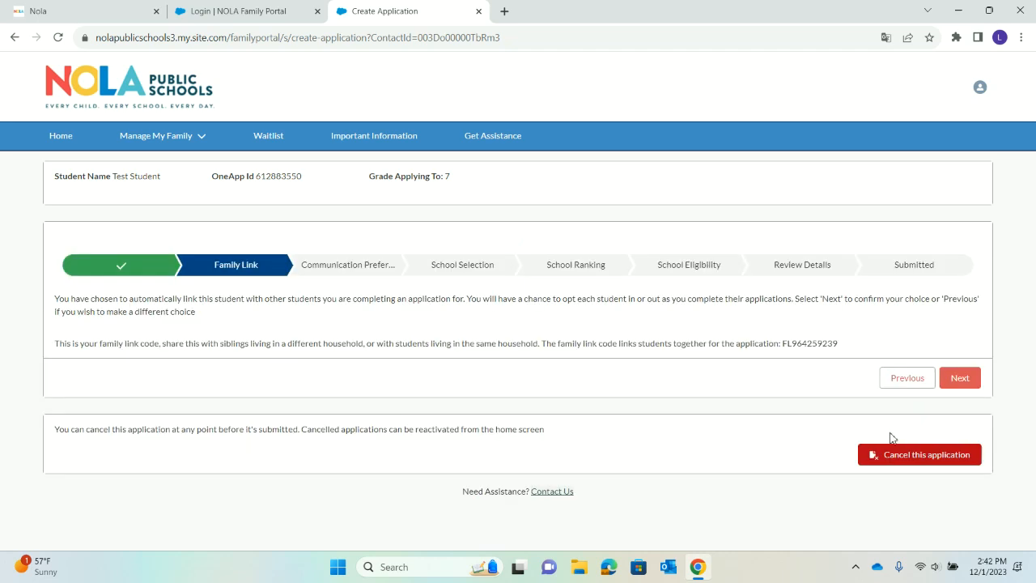
pyautogui.moveTo(846, 347); pyautogui.dragTo(786, 348)
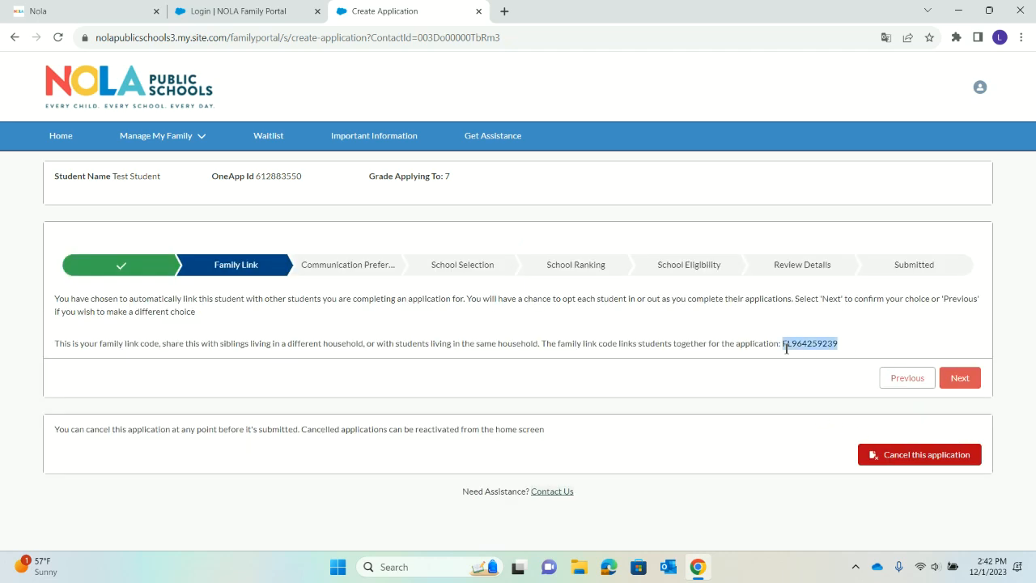
pyautogui.click(960, 377)
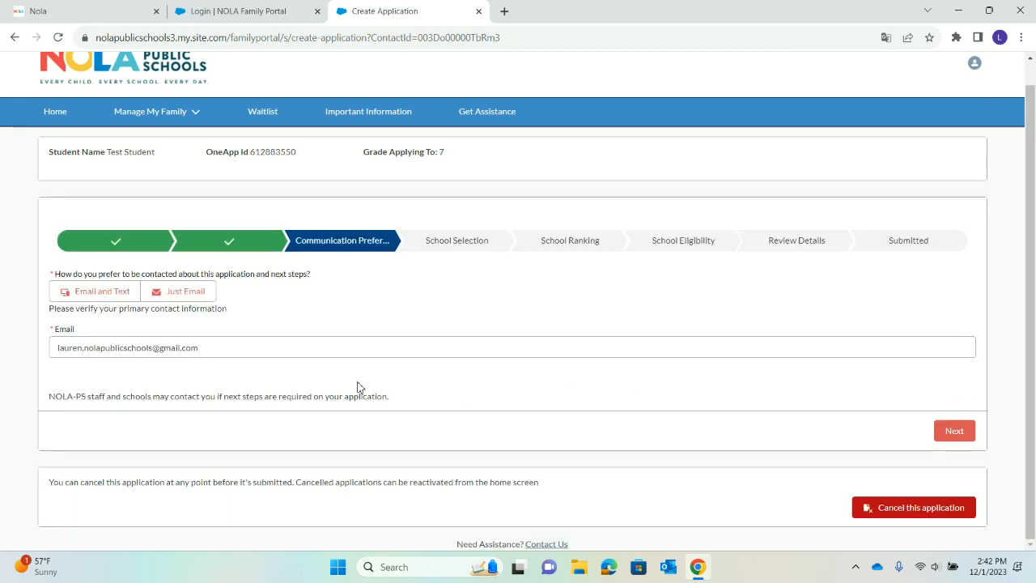
pyautogui.click(171, 297)
pyautogui.click(939, 432)
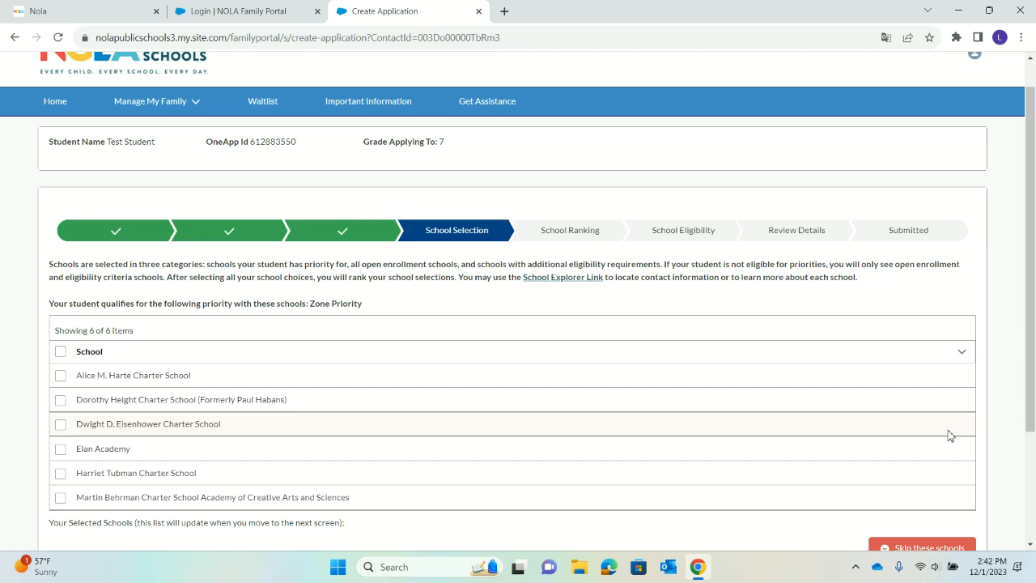
# Step: Select Dwight D. Eisenhower Charter School and Dorothy Height Charter School from the zone priority schools and continue
pyautogui.click(61, 425)
pyautogui.click(60, 399)
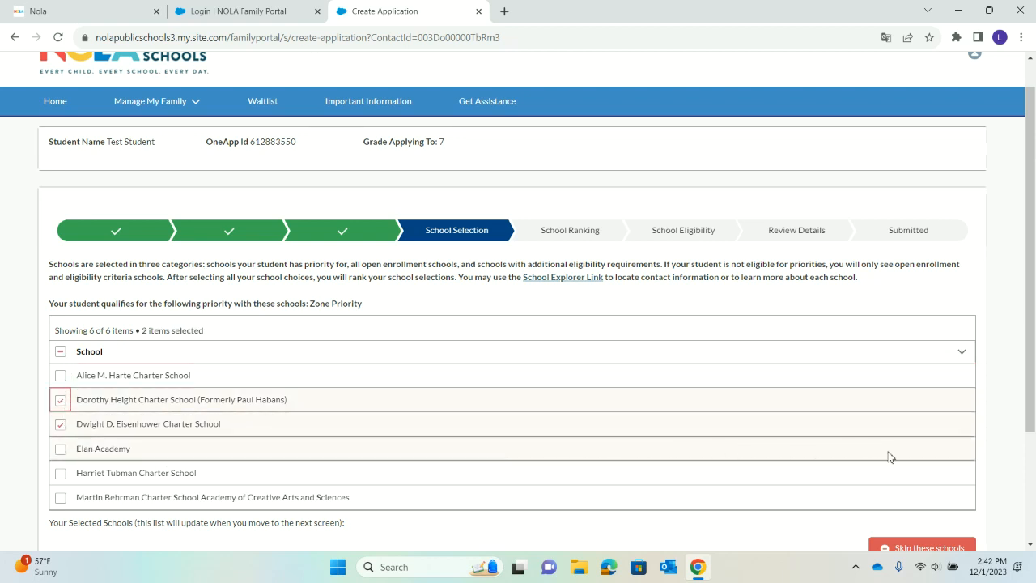
pyautogui.scroll(-1, 904, 467)
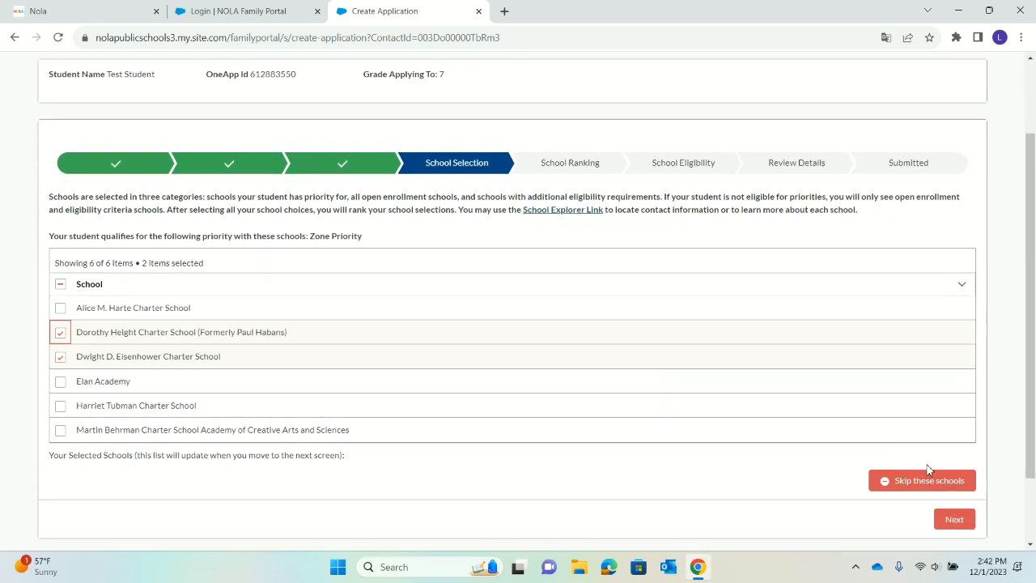
pyautogui.click(955, 520)
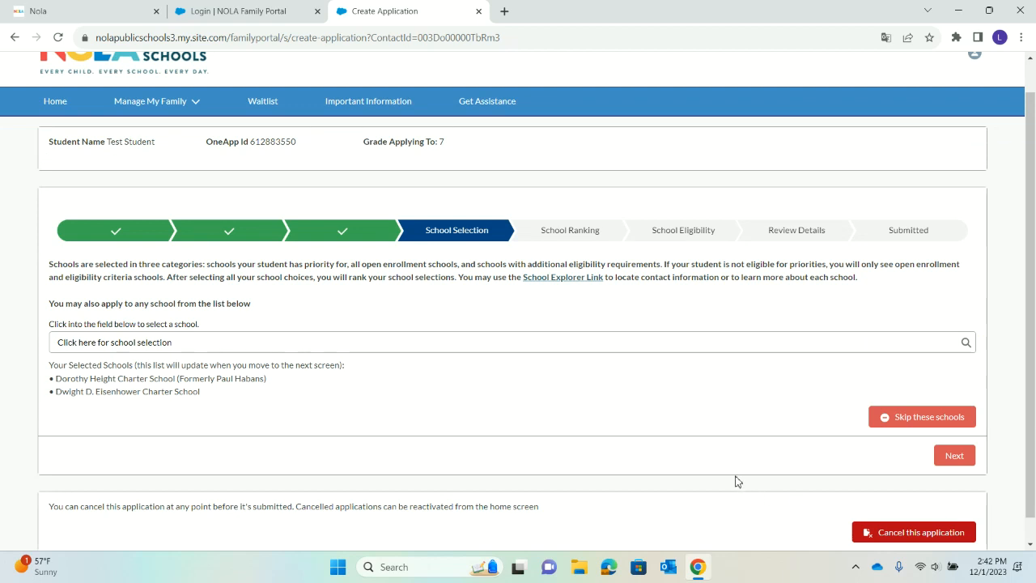
# Step: Add Andrew H. Wilson Charter School, Dr. Martin Luther King Jr. Charter School and Audubon Gentilly as open enrollment choices and continue
pyautogui.click(392, 342)
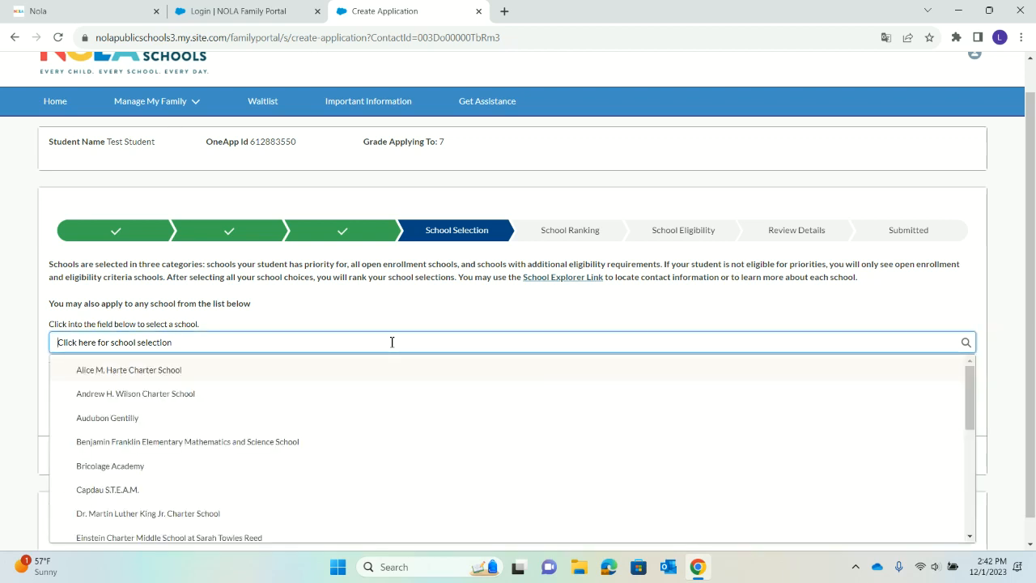
pyautogui.click(359, 396)
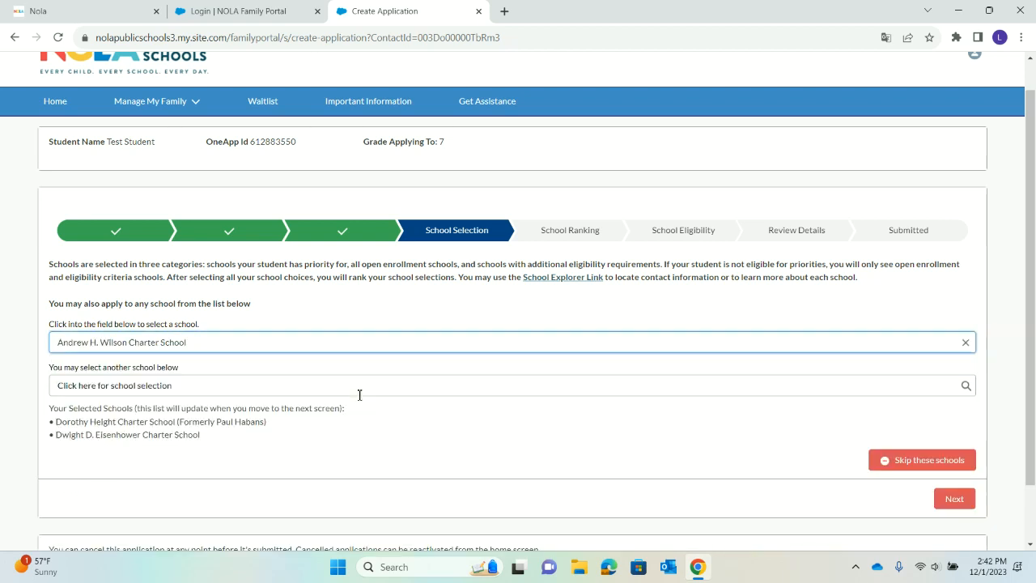
pyautogui.click(453, 390)
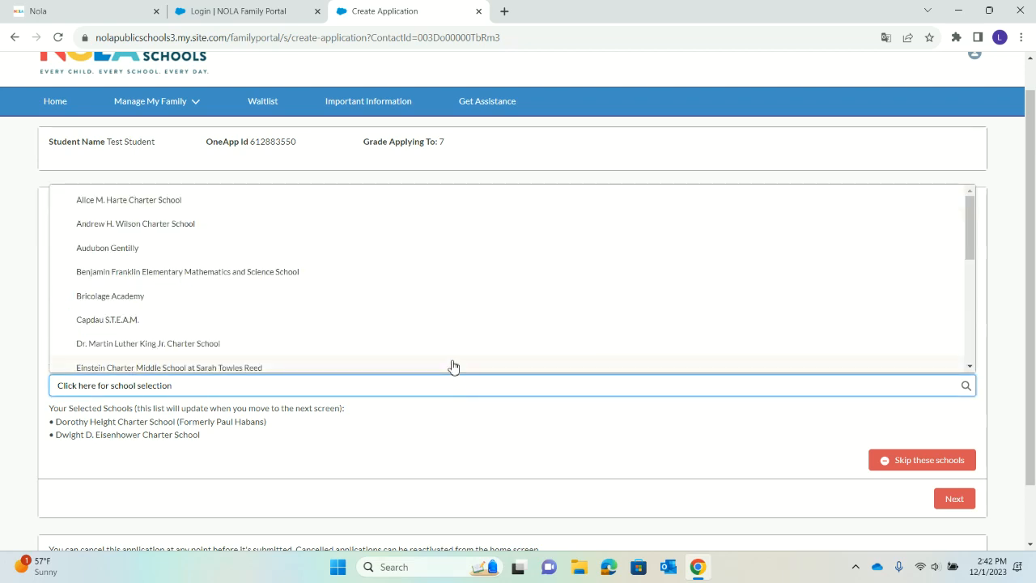
pyautogui.click(456, 353)
pyautogui.click(478, 319)
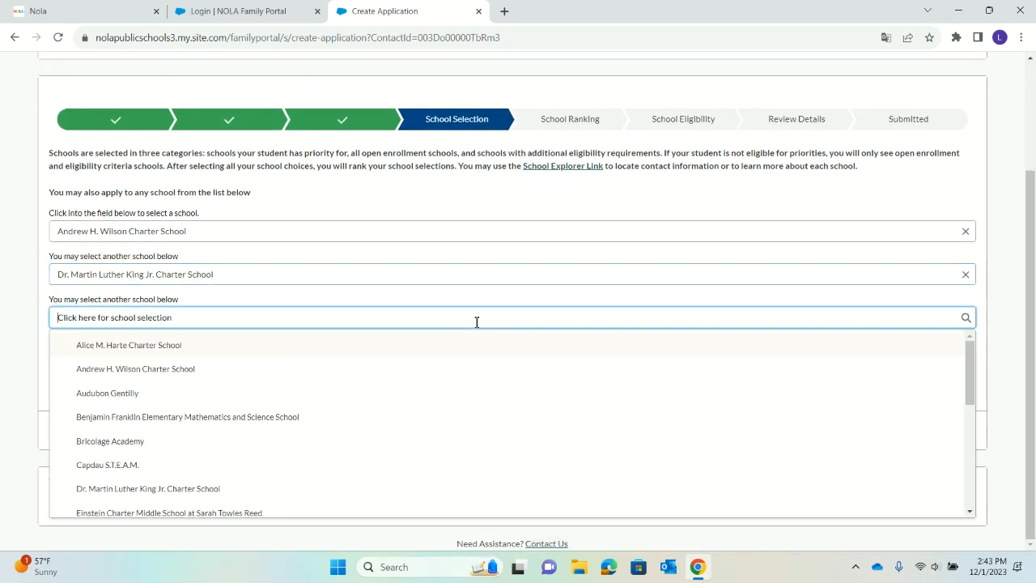
pyautogui.click(468, 399)
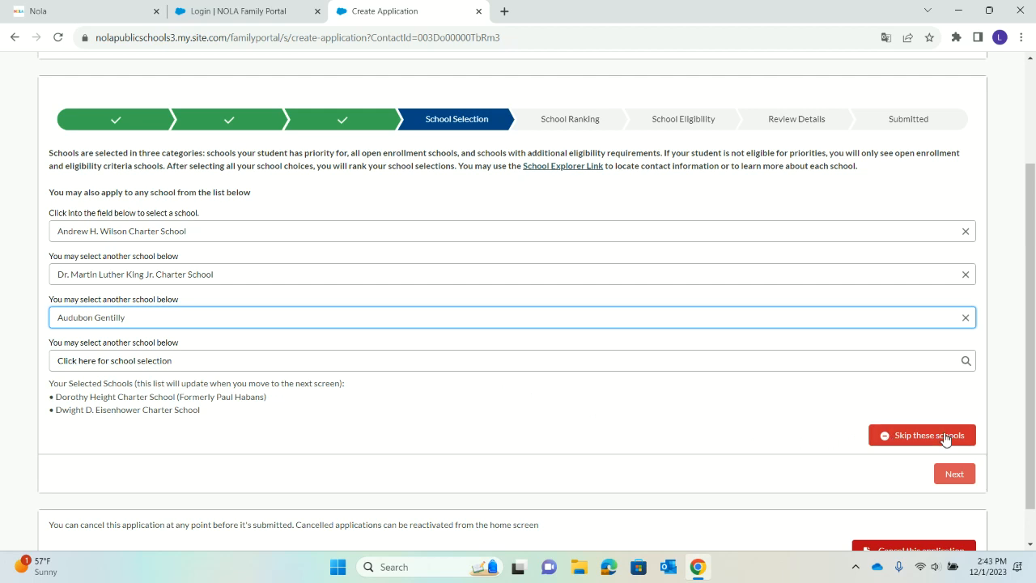
pyautogui.click(954, 475)
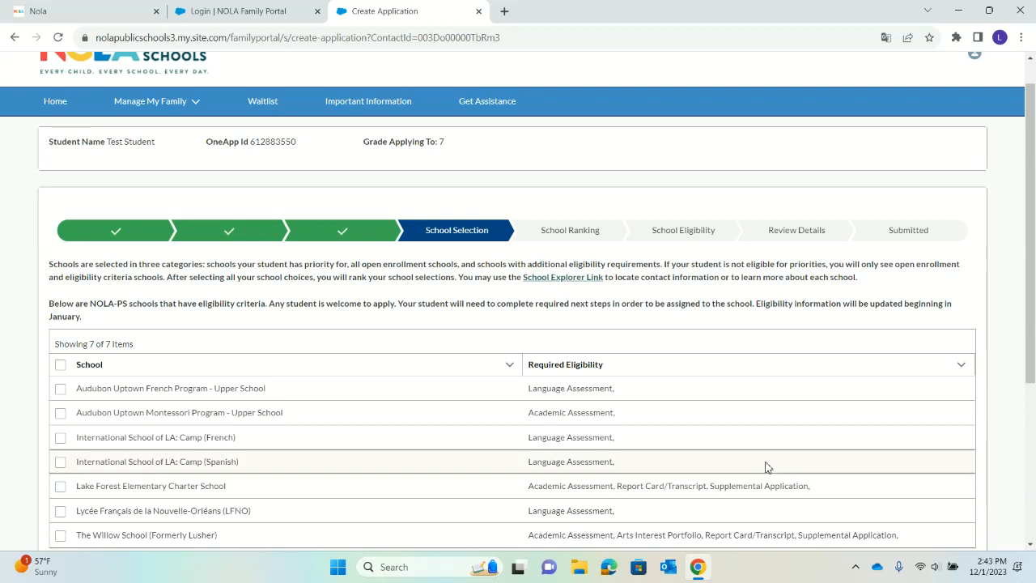
# Step: Select International School of LA: Camp (French) from the schools with eligibility criteria and continue to the ranking stage
pyautogui.scroll(-1, 481, 409)
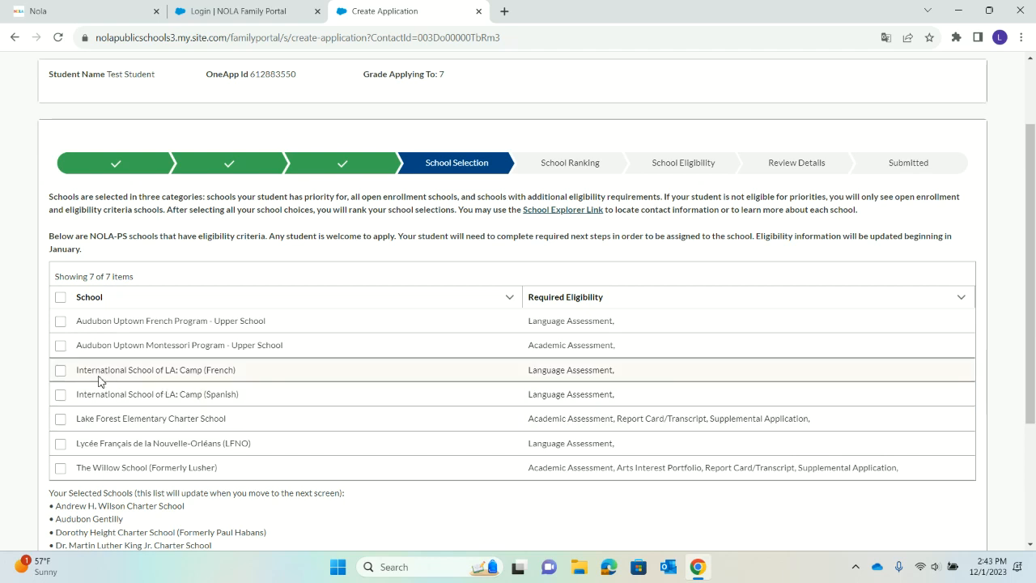
pyautogui.click(61, 371)
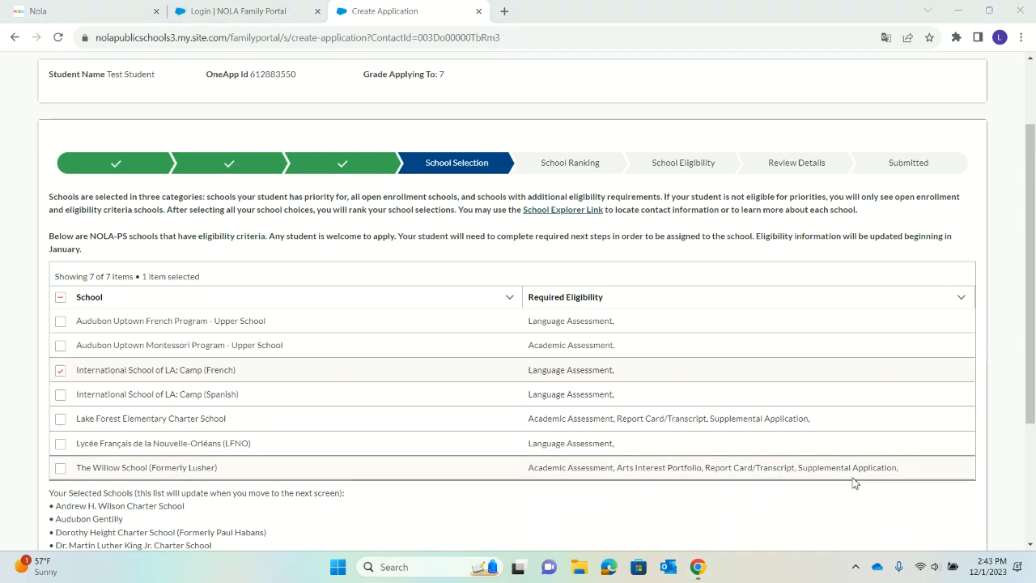
pyautogui.scroll(-2, 855, 481)
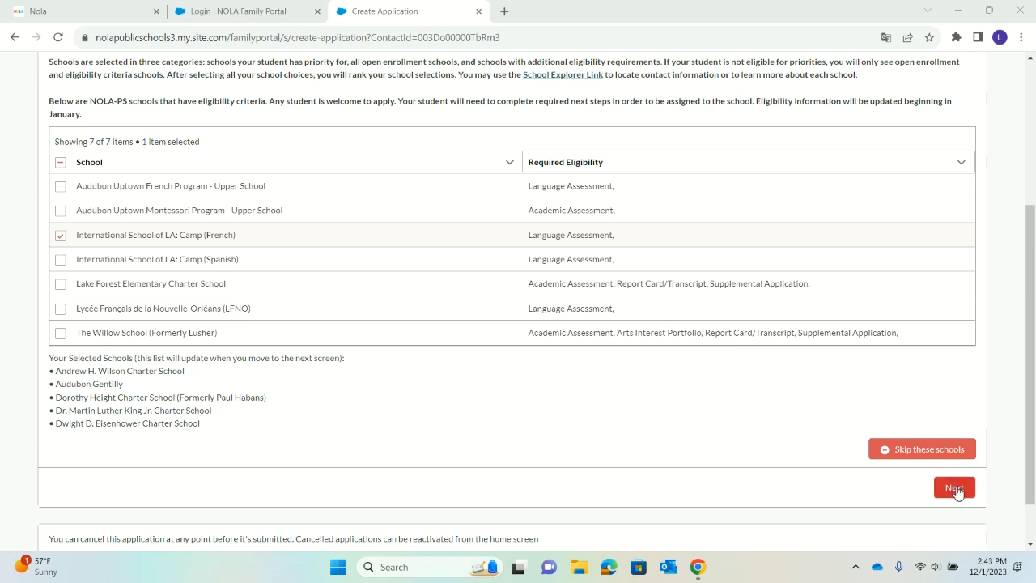
pyautogui.click(955, 487)
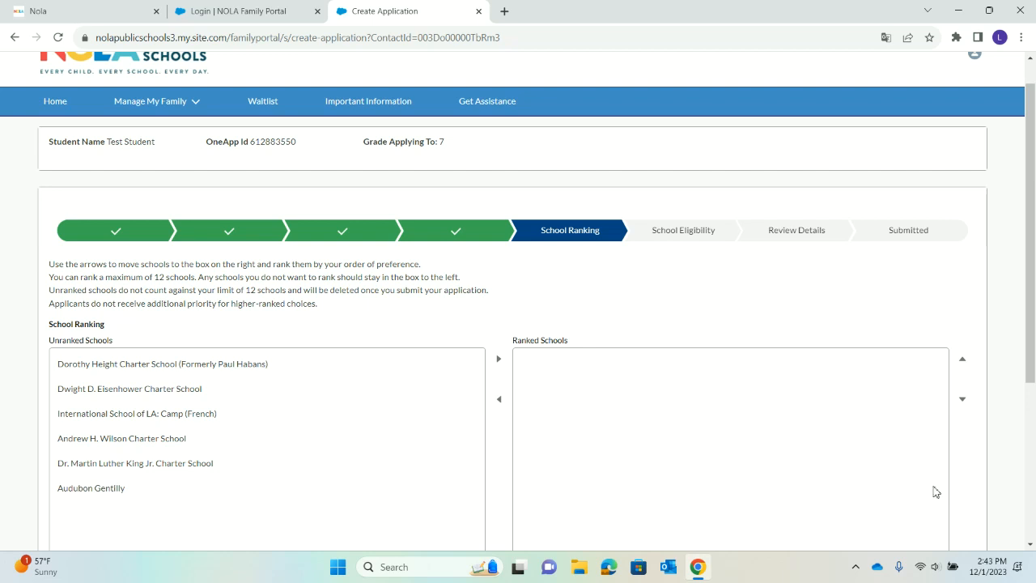
# Step: Add Dorothy Height Charter School, International School of LA: Camp (French) and Andrew H. Wilson Charter School to the ranked schools in that order
pyautogui.click(245, 370)
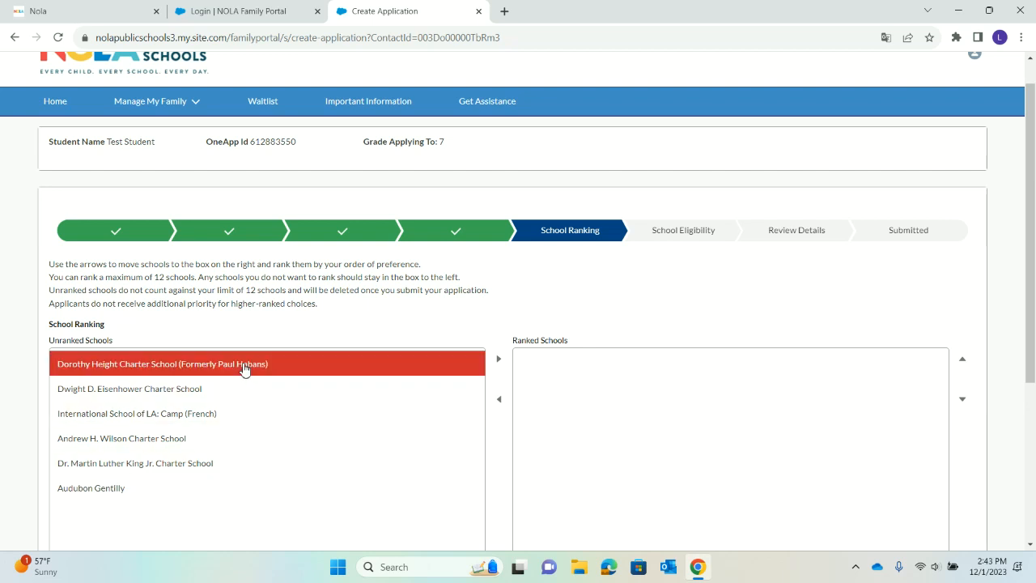
pyautogui.click(499, 361)
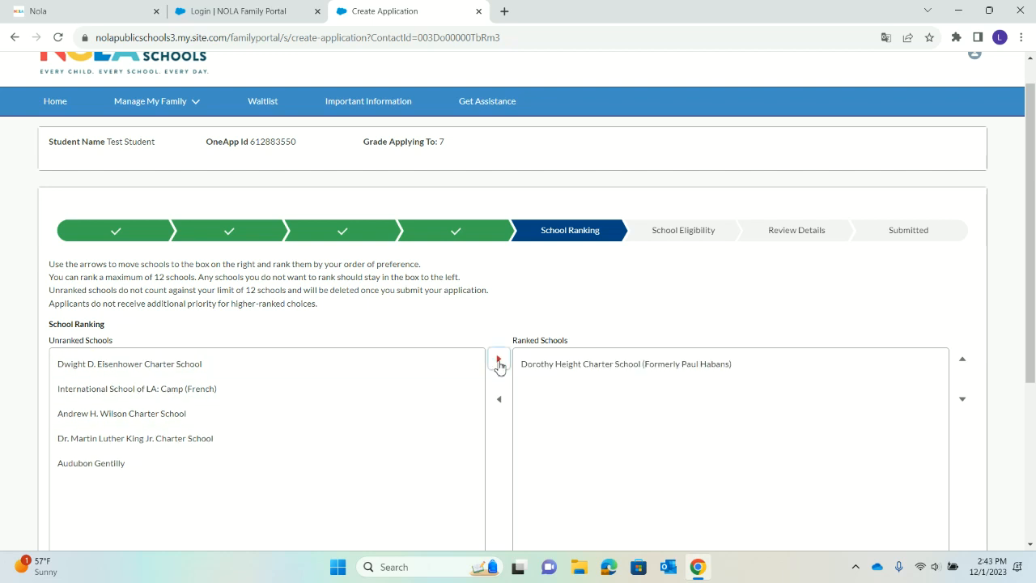
pyautogui.click(299, 394)
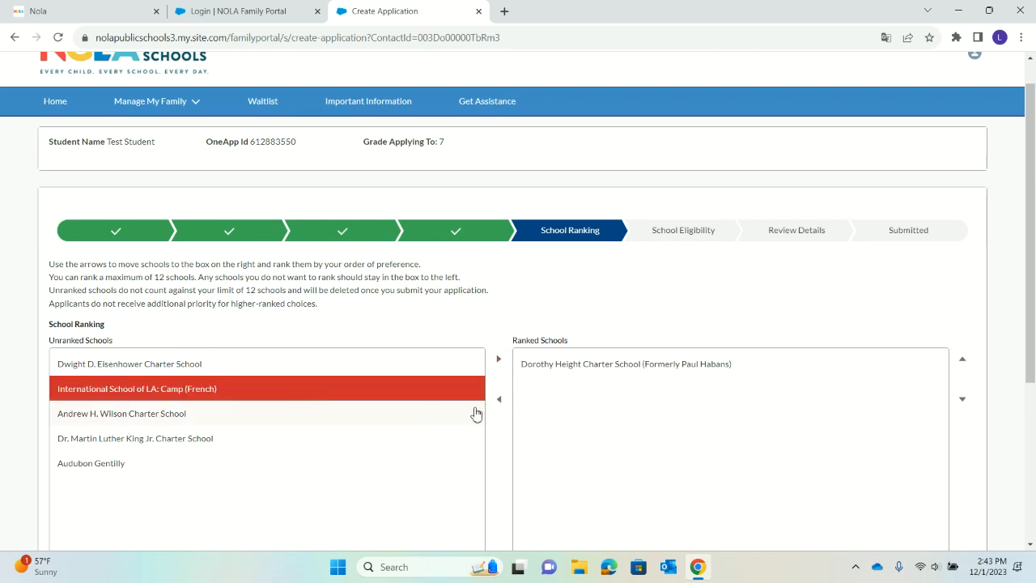
pyautogui.click(499, 366)
pyautogui.click(192, 389)
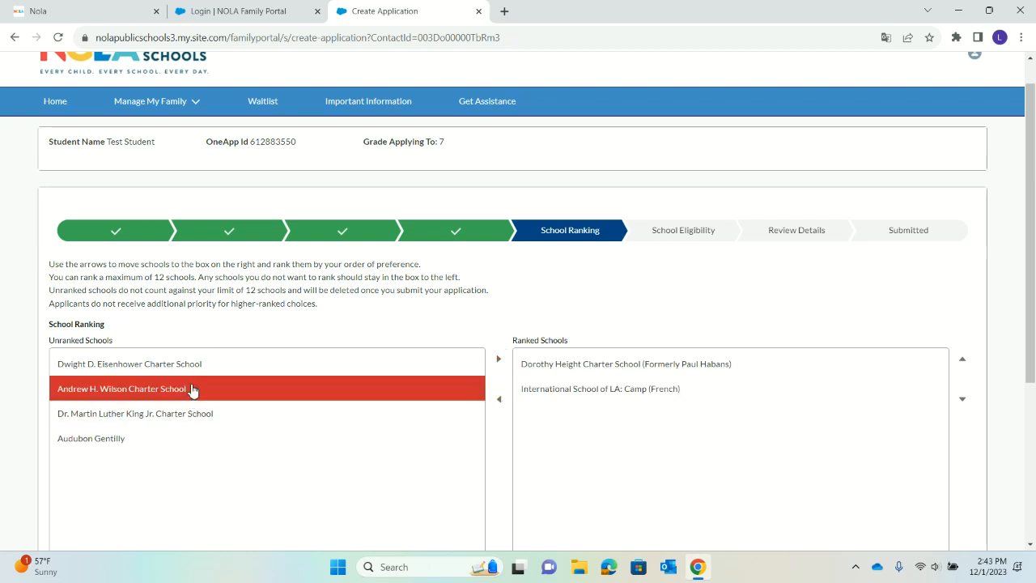
pyautogui.click(499, 359)
# Step: Reorder the ranked schools so International School of LA: Camp (French) is first and Andrew H. Wilson Charter School is second
pyautogui.click(614, 394)
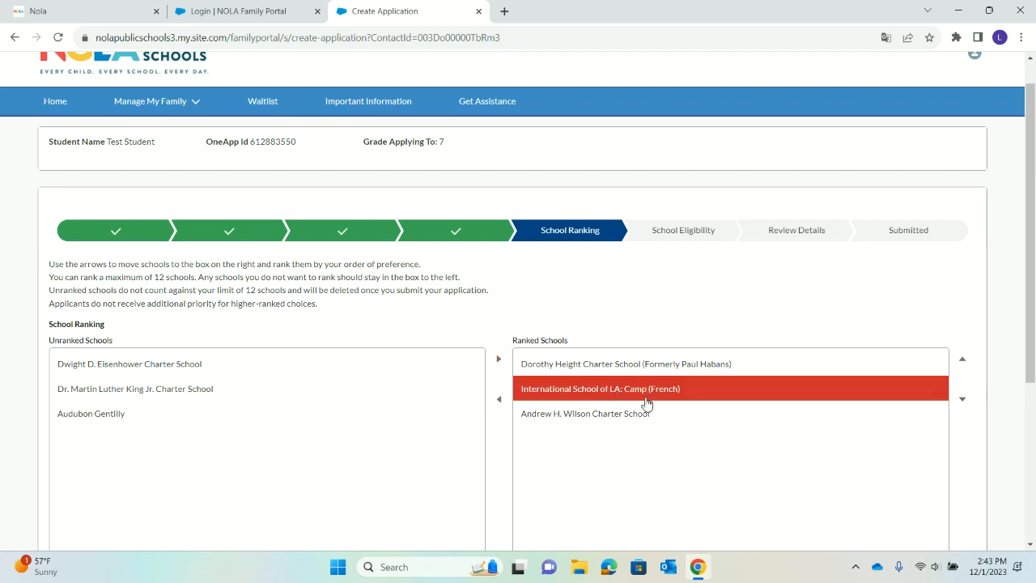
pyautogui.click(963, 360)
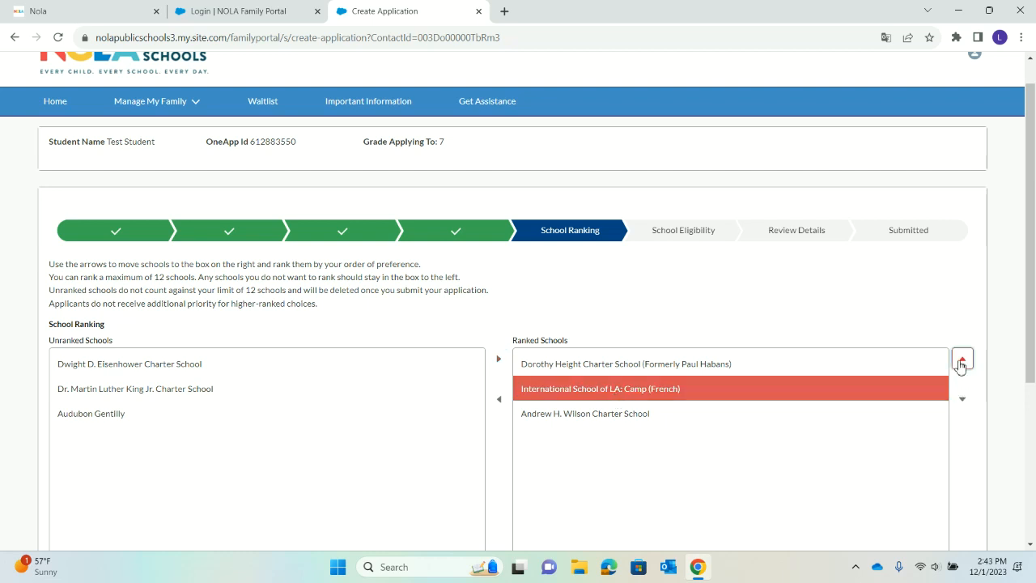
pyautogui.click(642, 415)
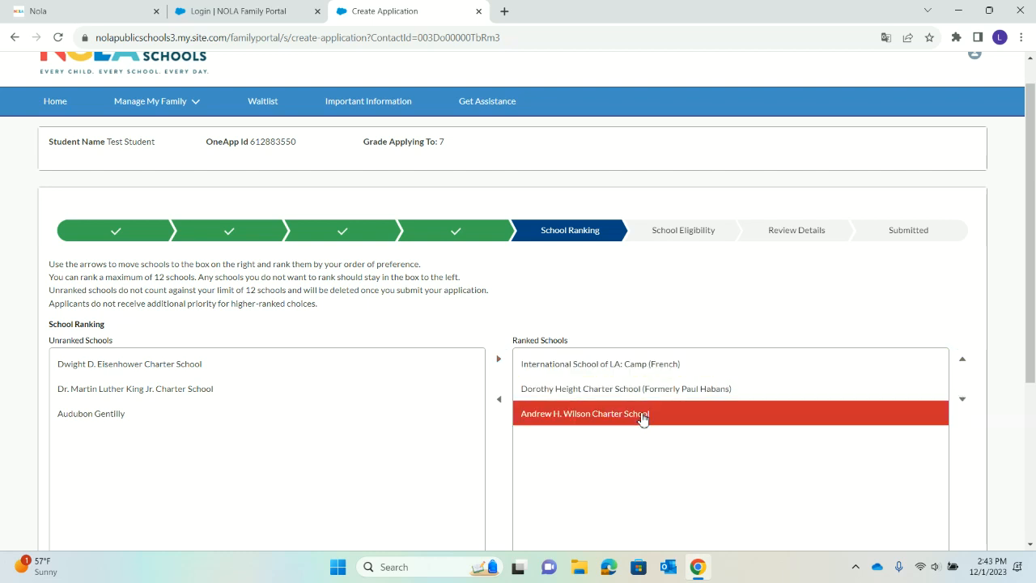
pyautogui.click(964, 363)
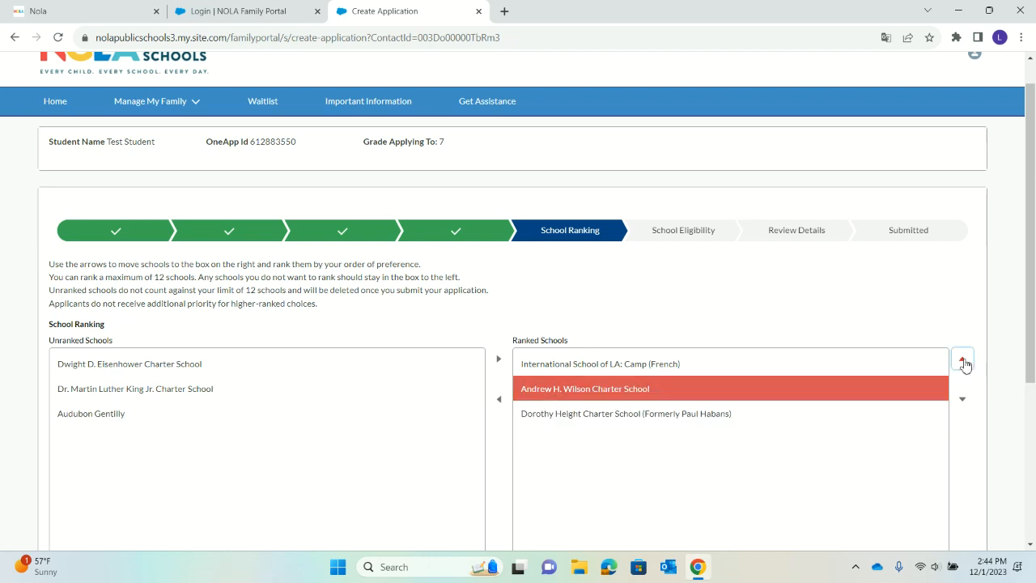
# Step: Add Dr. Martin Luther King Jr. Charter School to the ranked schools, and unrank and re-add Andrew H. Wilson Charter School as the last choice
pyautogui.click(301, 393)
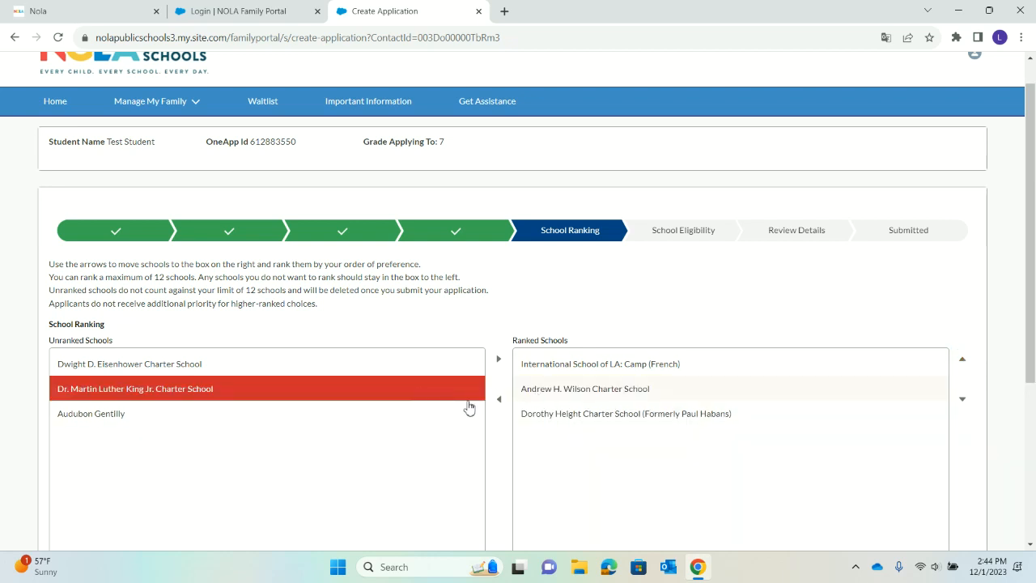
pyautogui.click(499, 360)
pyautogui.click(580, 392)
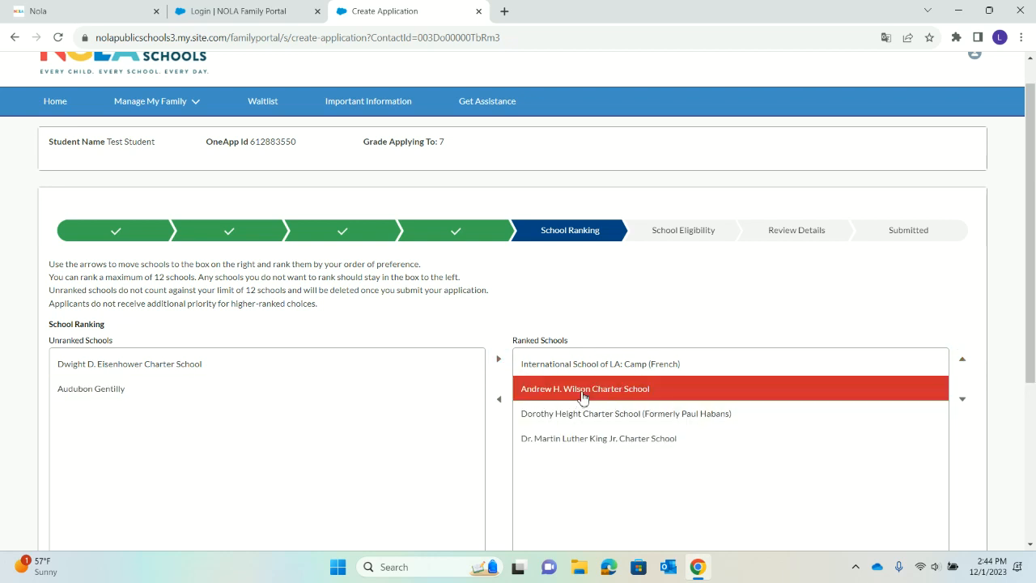
pyautogui.click(499, 401)
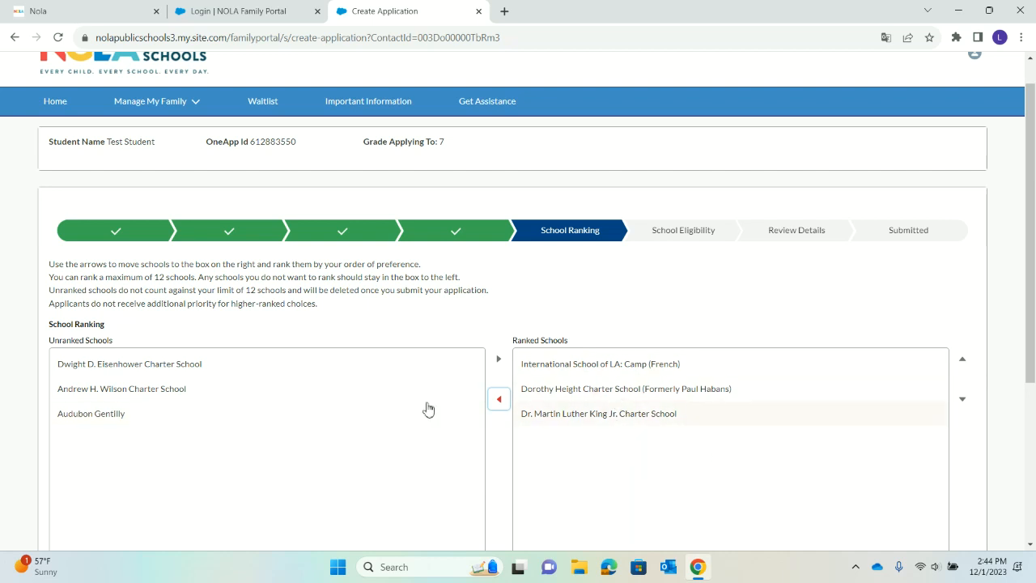
pyautogui.click(251, 395)
pyautogui.click(498, 360)
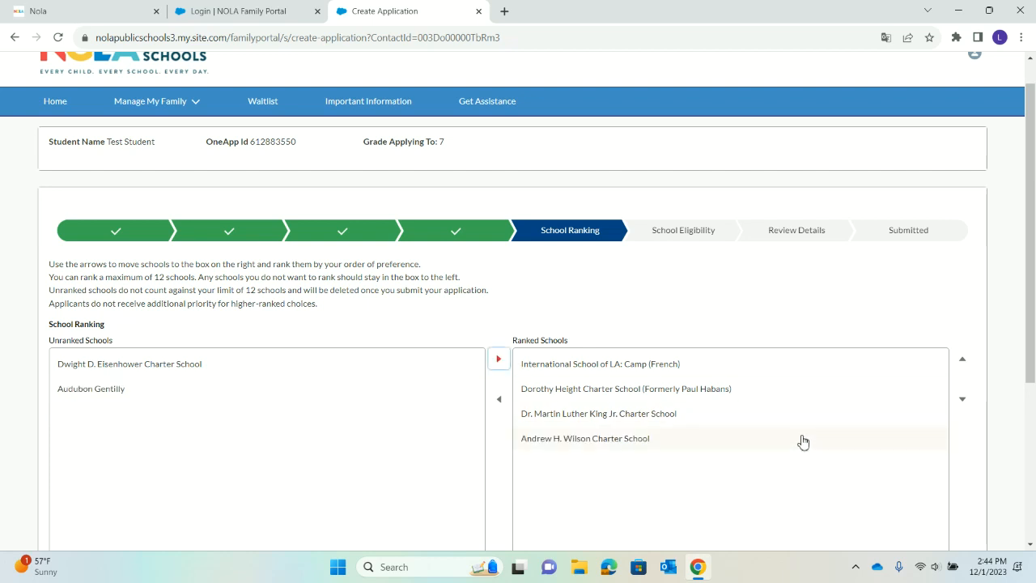
# Step: Confirm the school ranking and selections, and choose to skip eligibilities for now to reach the application review
pyautogui.scroll(-3, 922, 435)
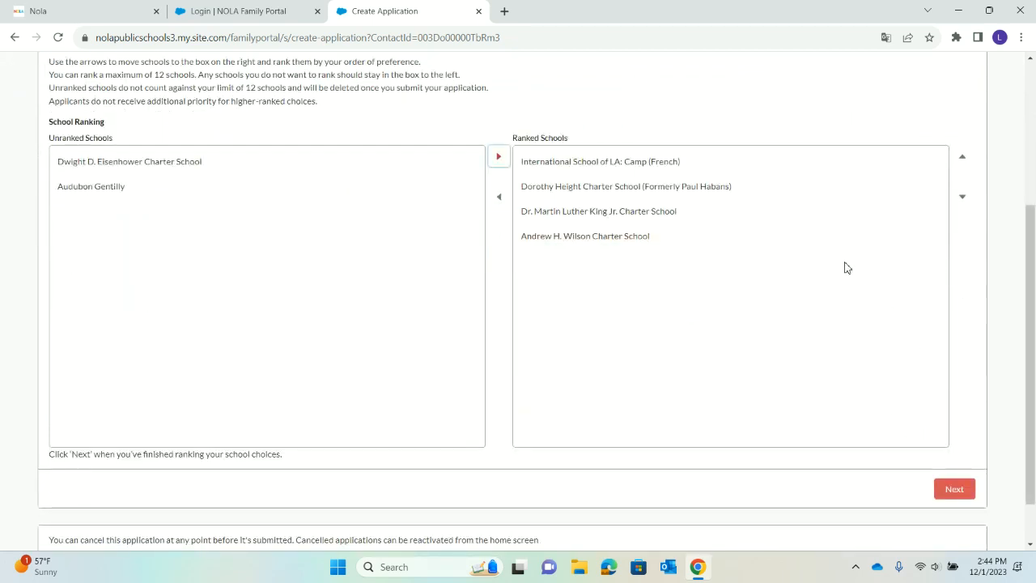
pyautogui.click(947, 491)
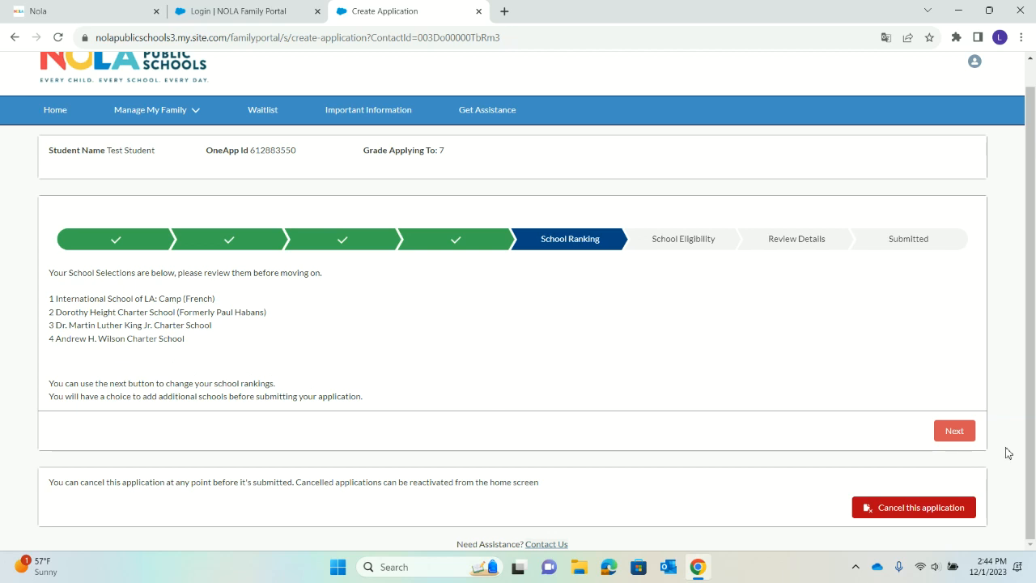
pyautogui.click(953, 431)
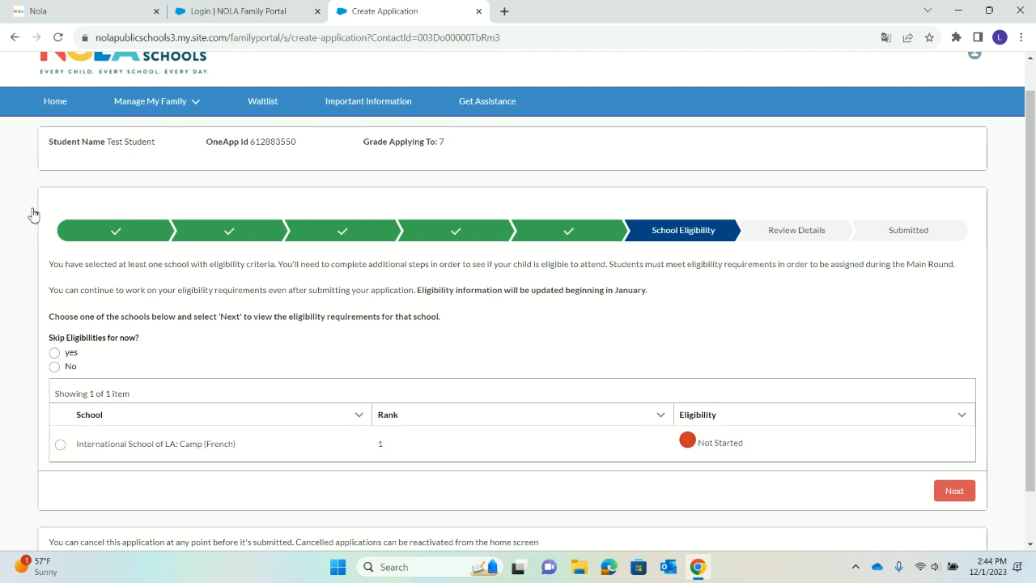
pyautogui.click(55, 382)
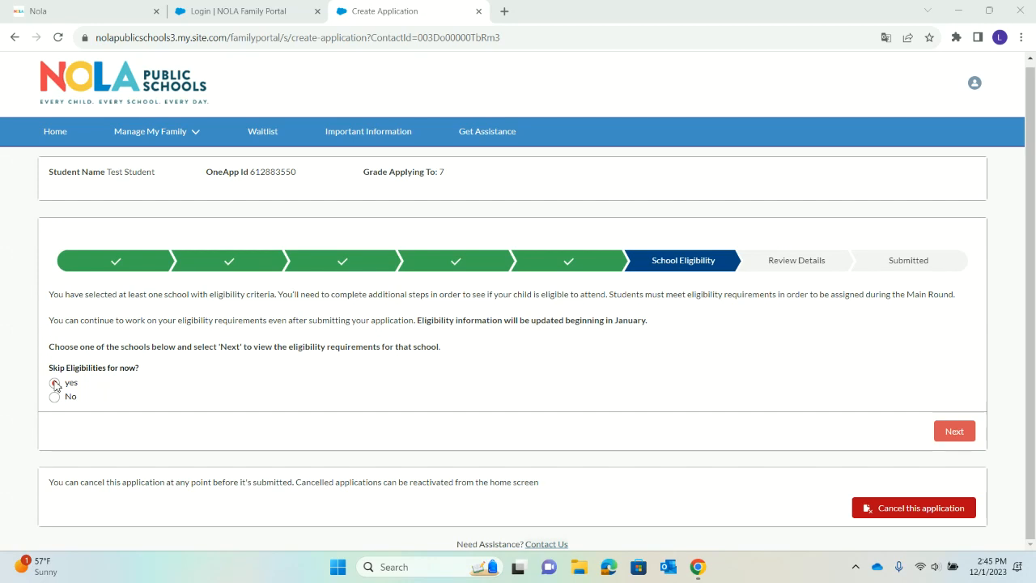
pyautogui.click(955, 430)
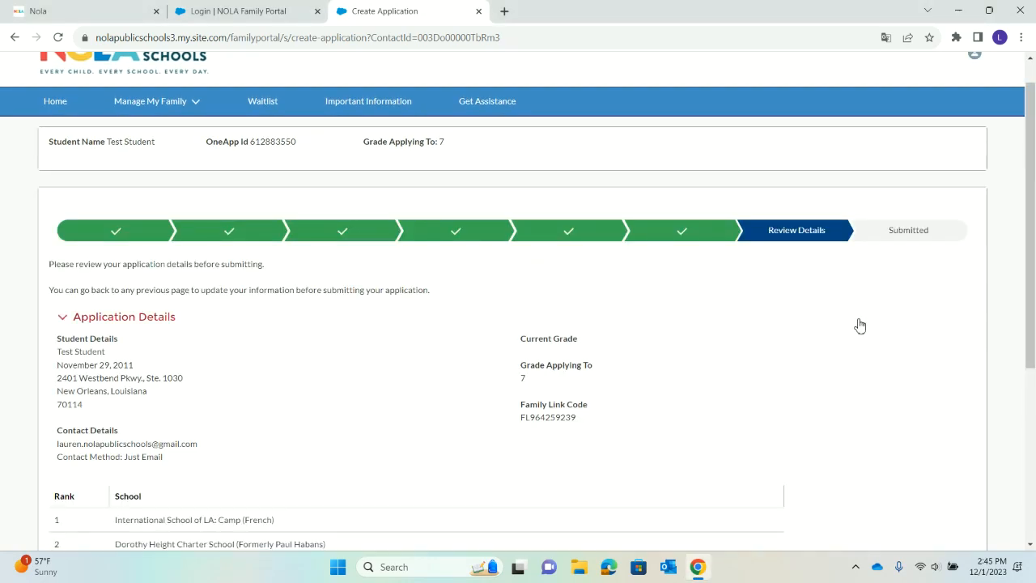
# Step: Review the application details and the list of pages available for changes, and submit the application without selecting a page to return to
pyautogui.scroll(-3, 861, 326)
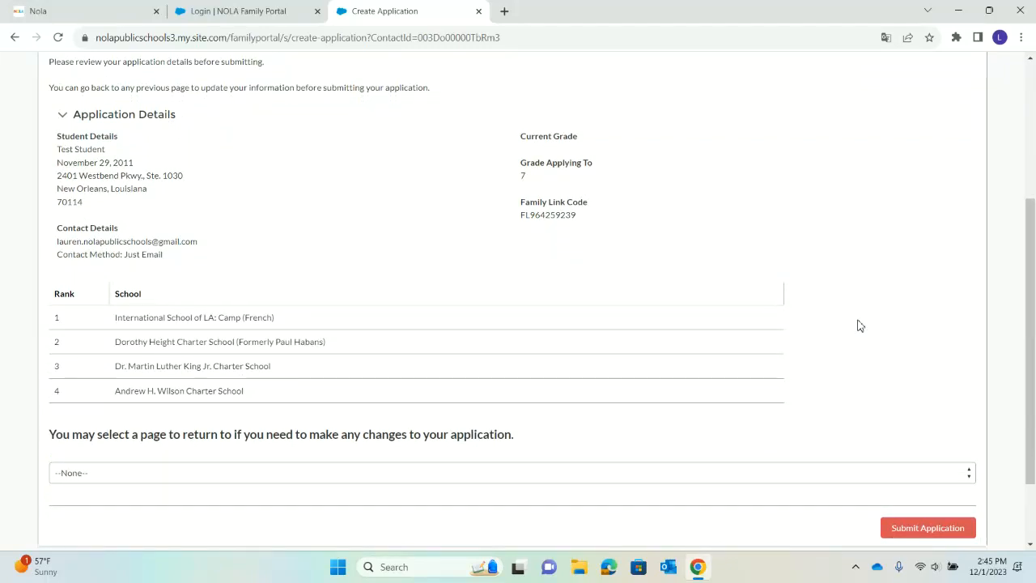
pyautogui.scroll(-1, 861, 326)
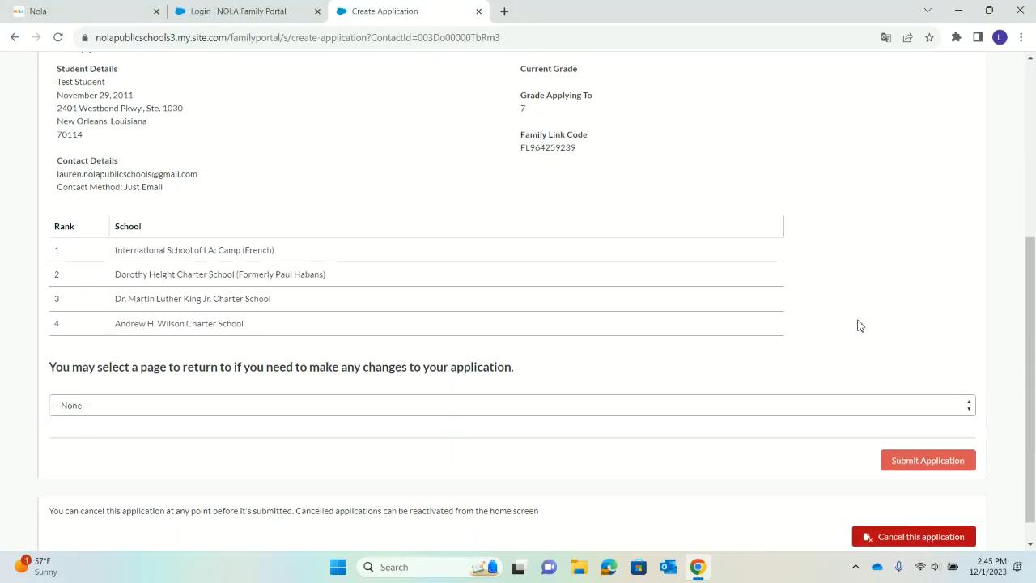
pyautogui.click(970, 409)
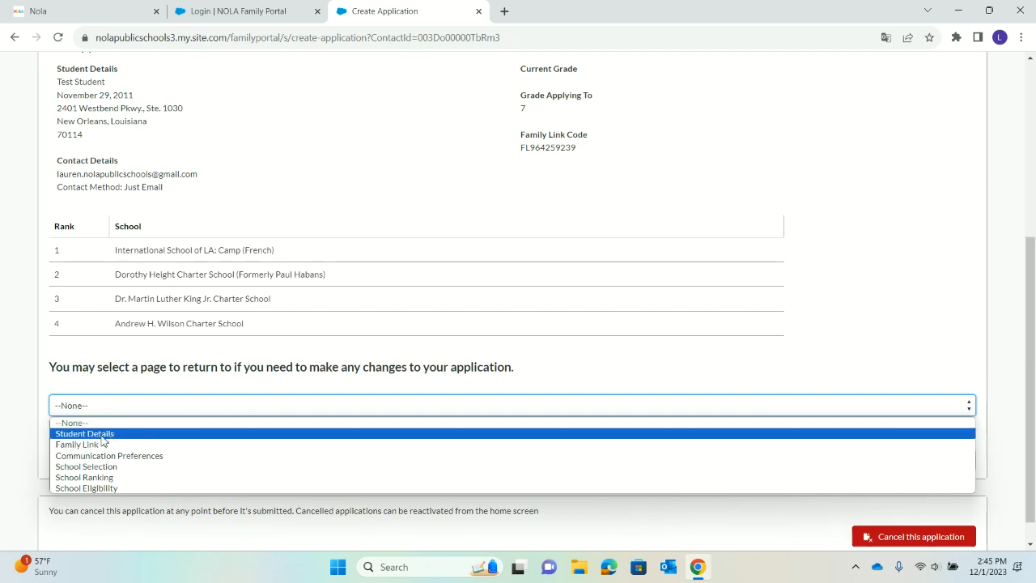
pyautogui.click(910, 331)
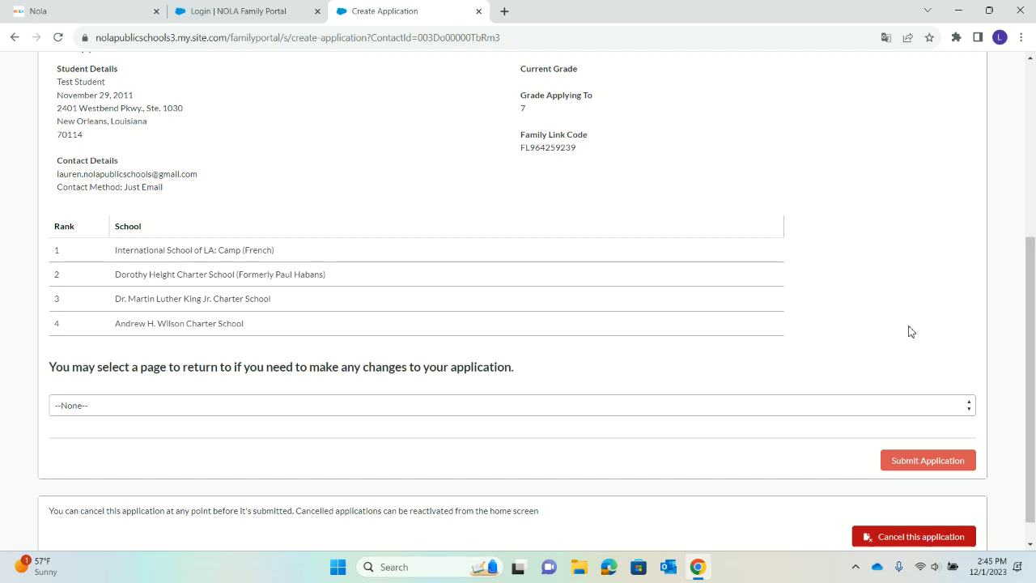
pyautogui.scroll(-1, 910, 332)
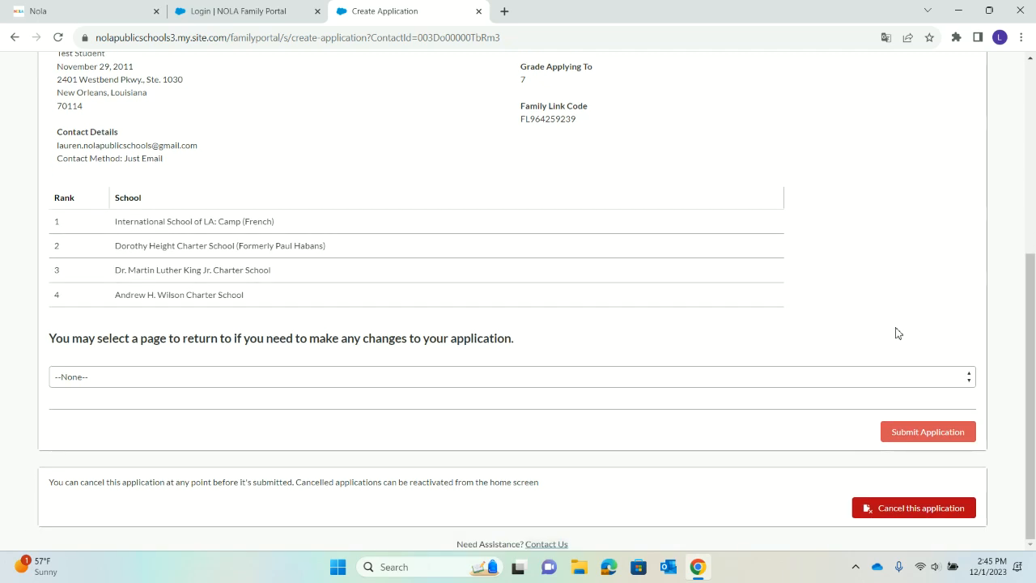
pyautogui.click(915, 435)
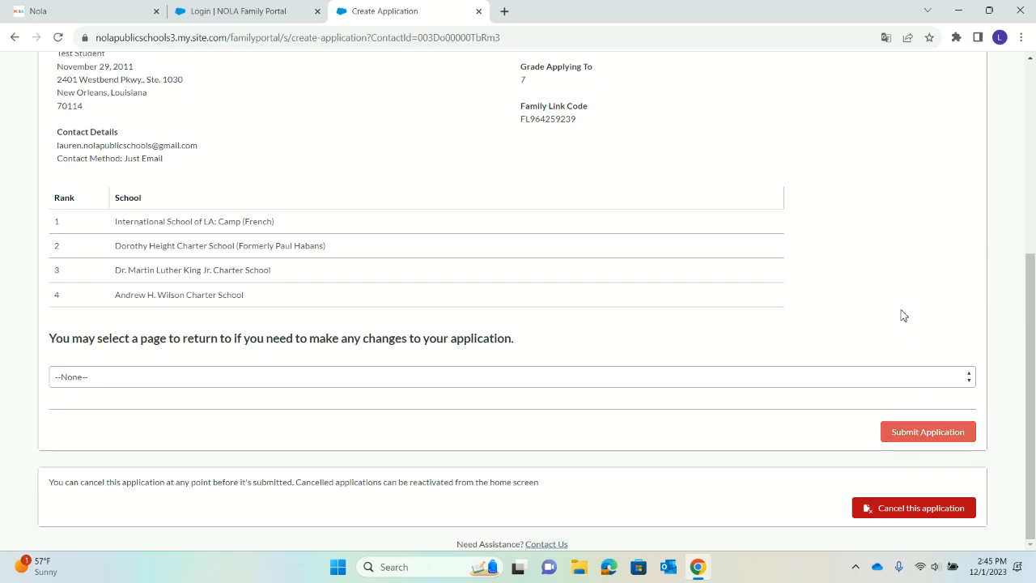